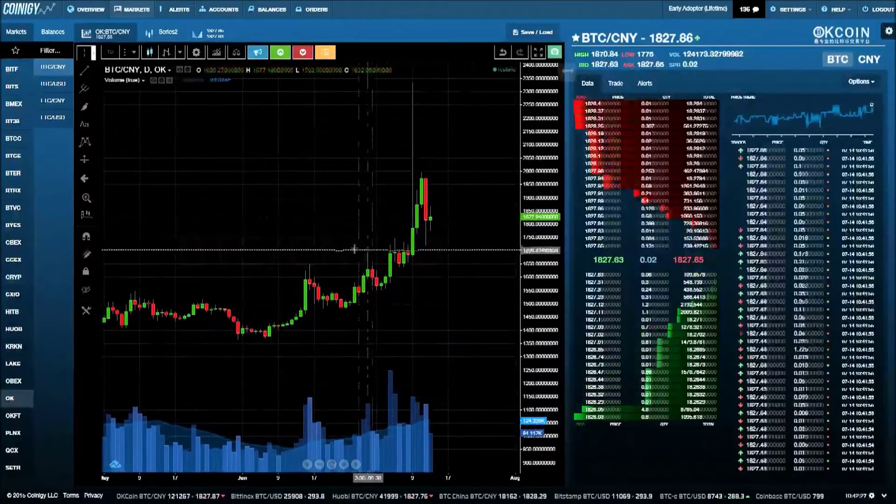
Step: Zoom and pan the OKCoin BTC/CNY daily chart onto recent weeks, tightening the price axis
scroll(336, 234, up, 5)
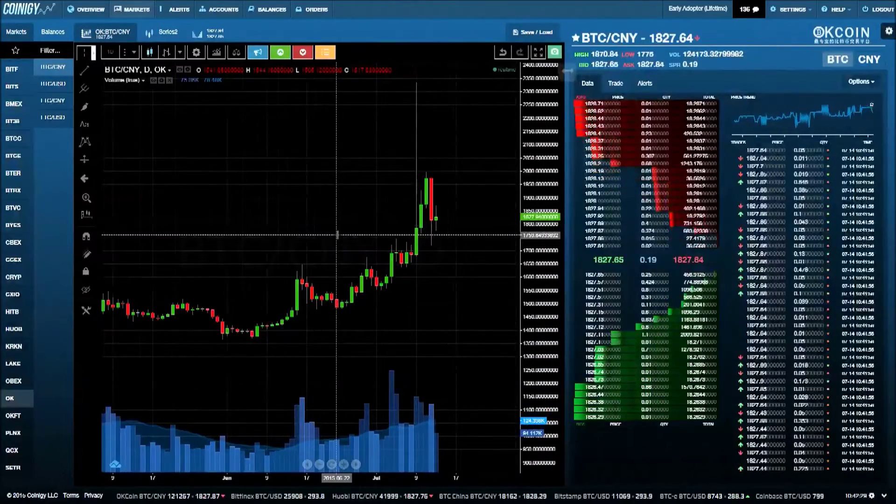
scroll(419, 220, up, 4)
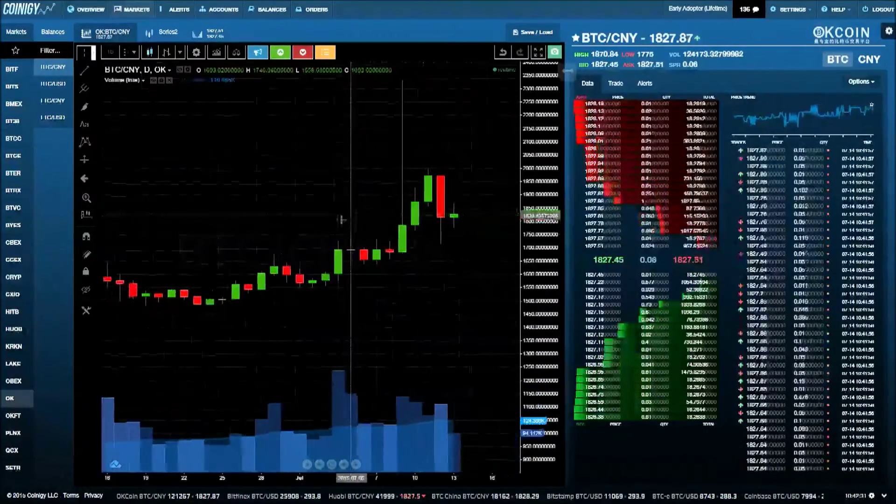
drag(376, 191, 323, 191)
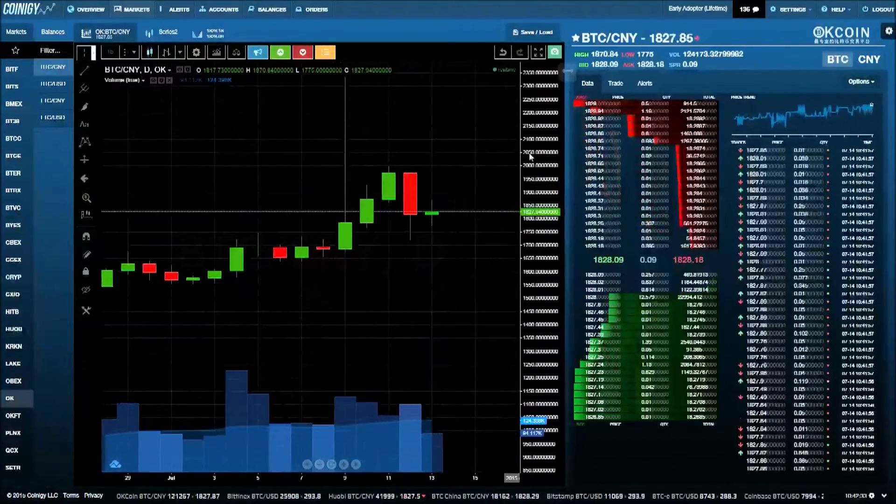
scroll(542, 158, up, 4)
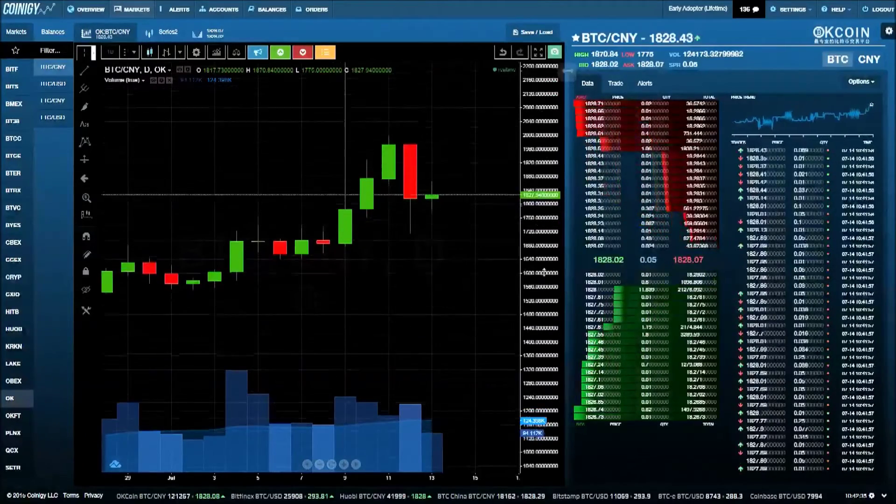
drag(435, 235, 461, 254)
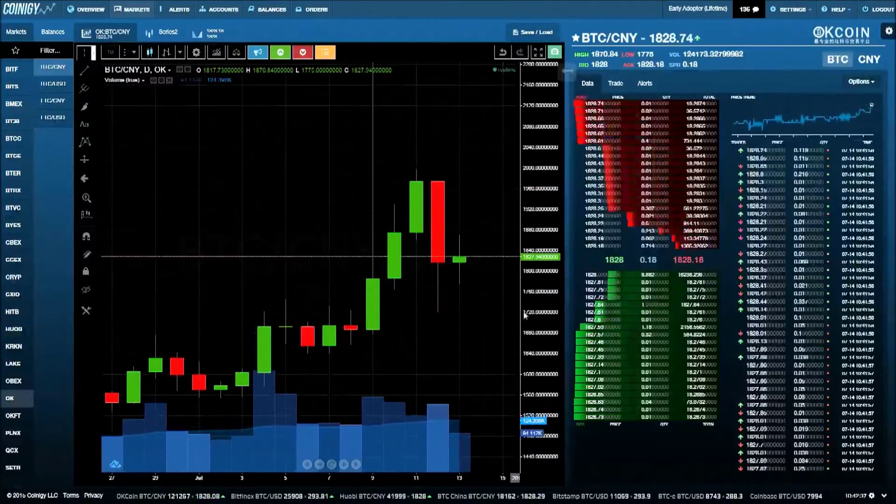
drag(437, 328, 473, 295)
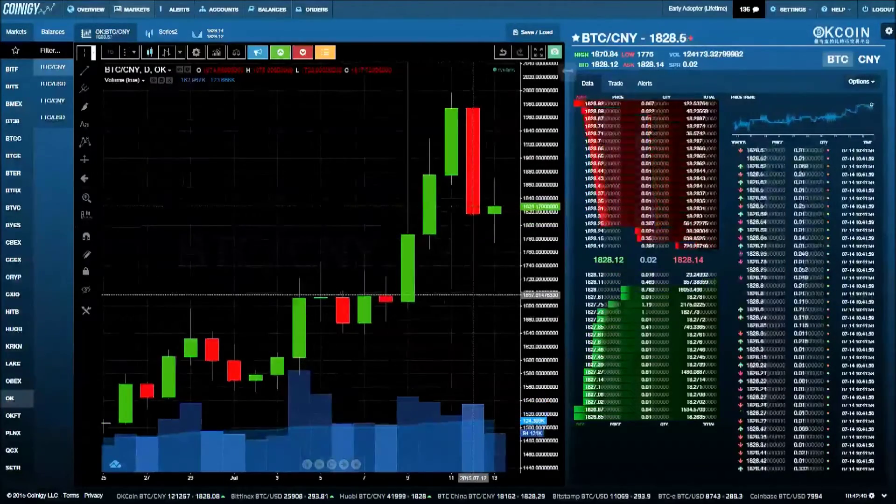
click(134, 53)
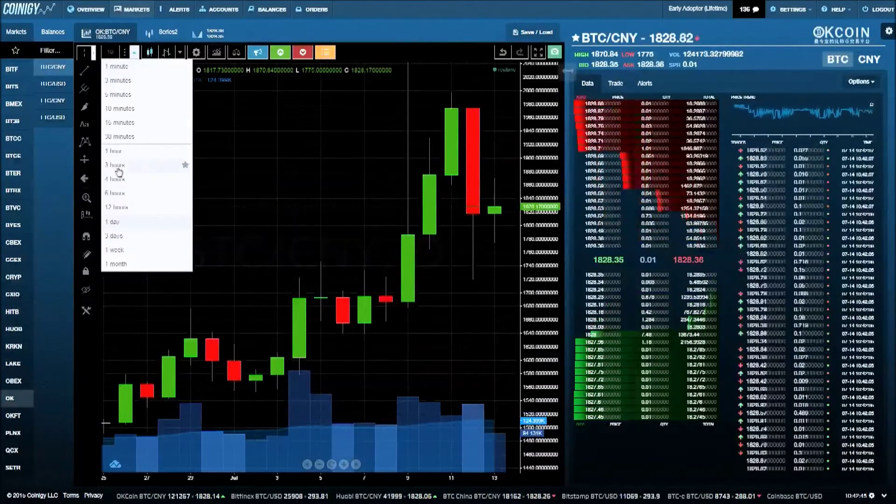
Step: Switch the BTC/CNY chart to 1-hour candles and frame several days with a wider price range
click(116, 153)
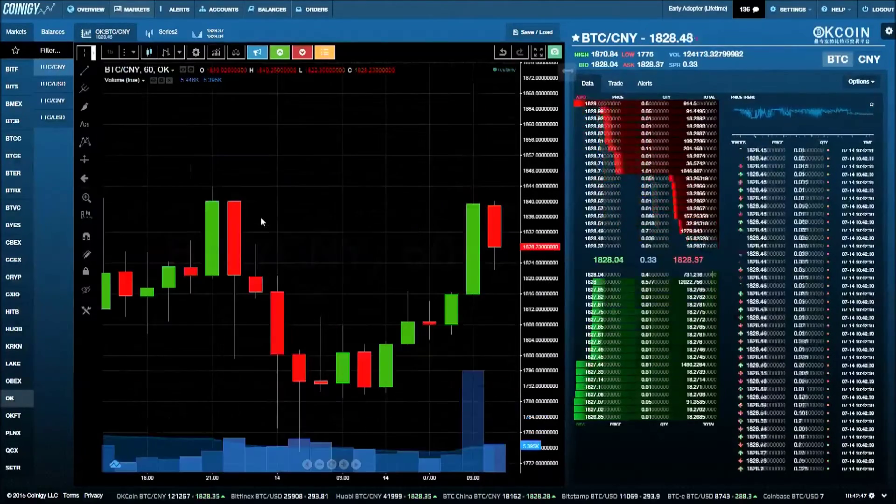
scroll(334, 227, down, 6)
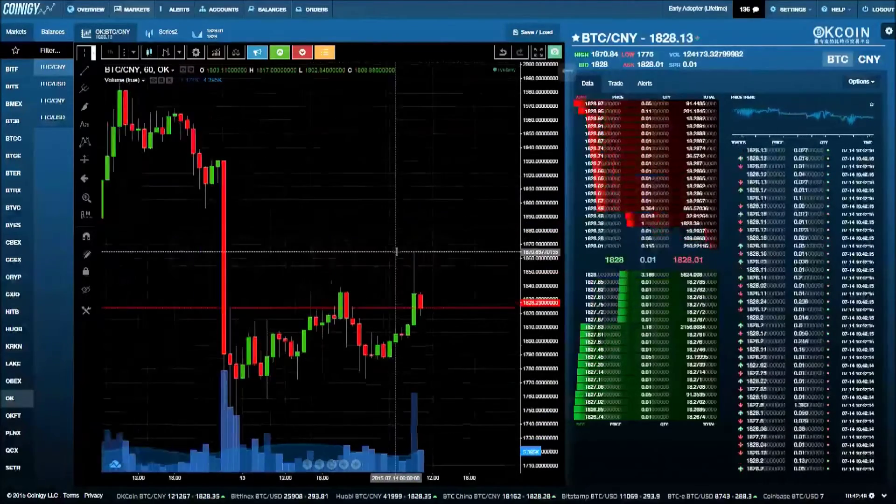
drag(394, 260, 466, 266)
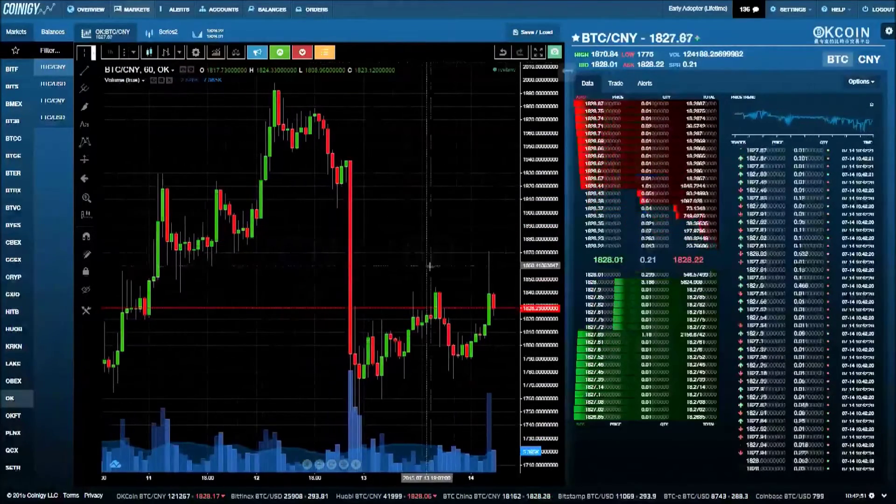
drag(528, 182, 529, 210)
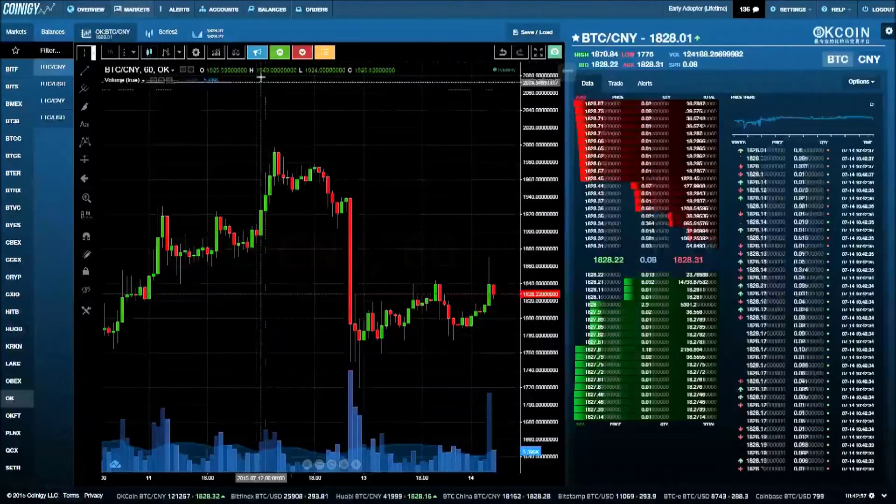
click(258, 52)
Step: Save a BTC/CNY alert for price rising above 1898.52478909 and hide the side panel
drag(359, 295, 404, 232)
click(265, 52)
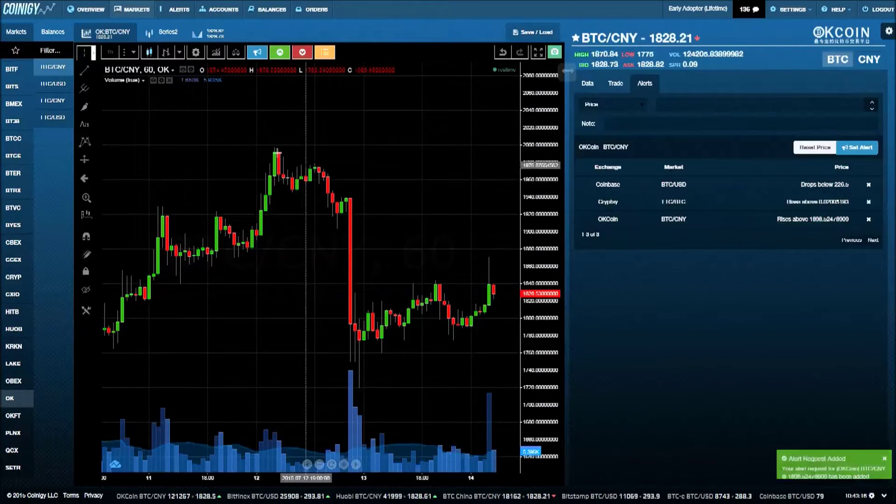
click(567, 72)
drag(670, 180, 601, 188)
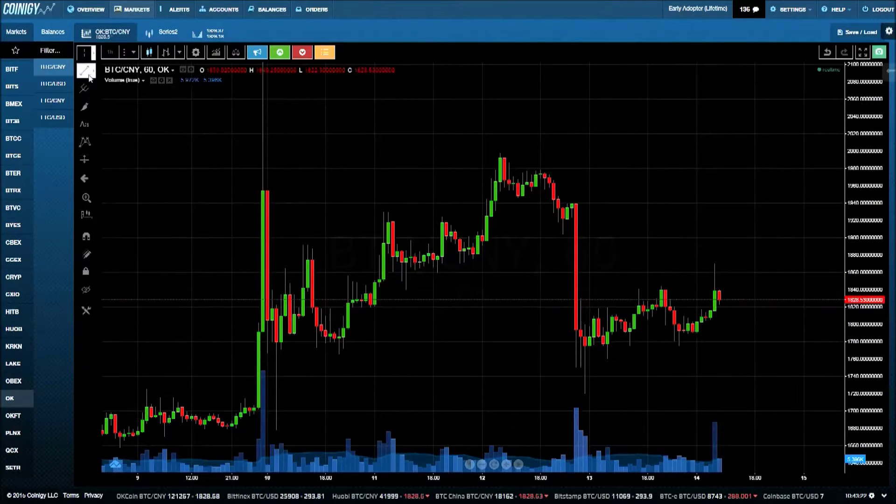
Step: Draw a rising trend line above the hourly price peaks, discarding a trial parallel channel
click(347, 147)
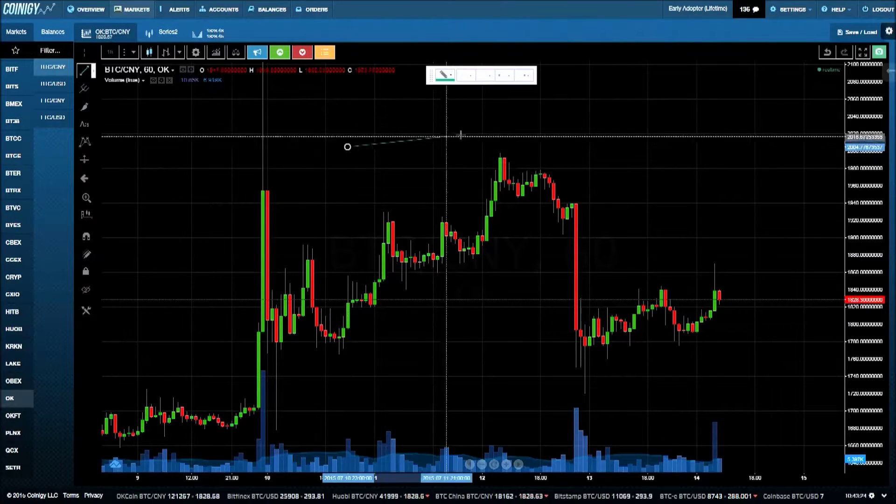
click(571, 127)
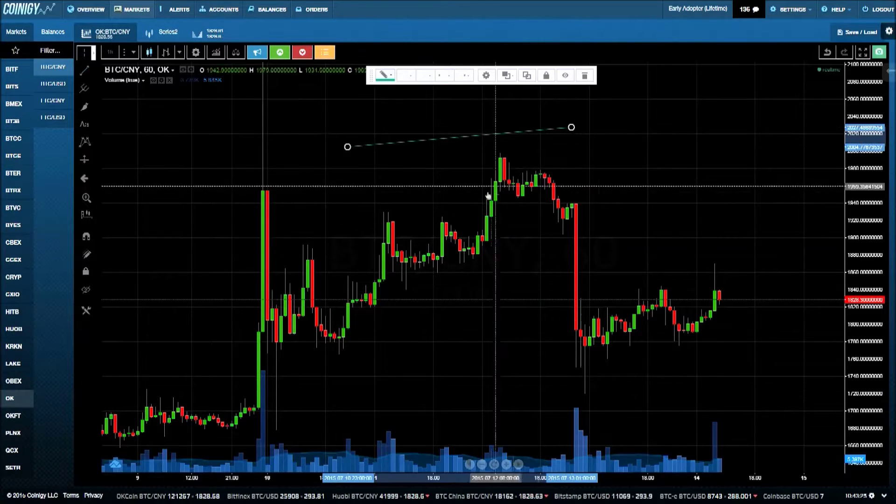
click(87, 90)
click(472, 327)
click(531, 292)
click(468, 250)
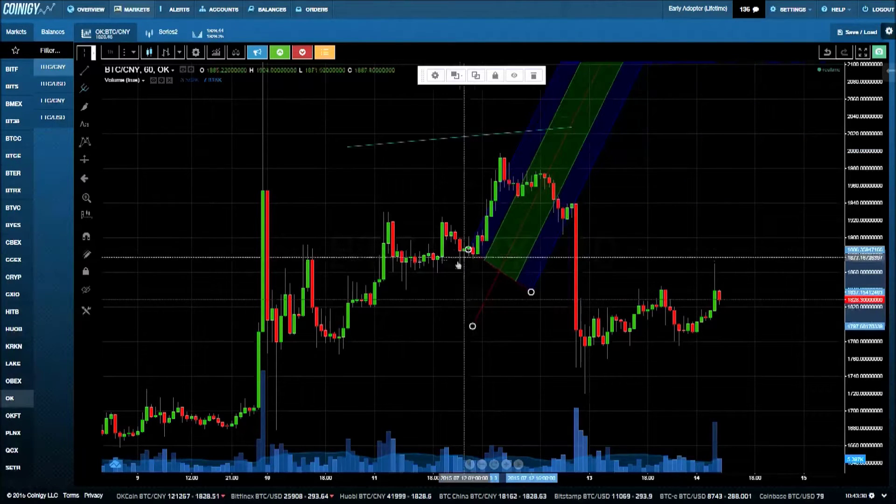
key(Delete)
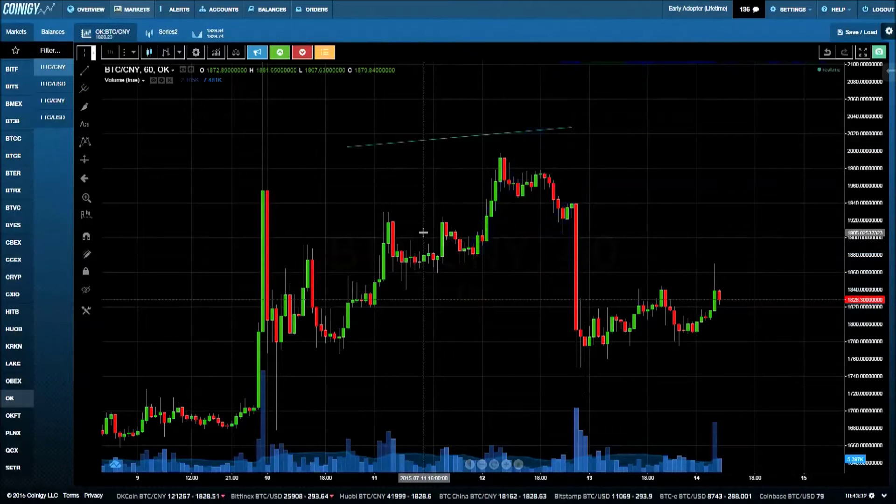
Step: Add a magenta 'test test!' text label right of the sharp price drop
click(89, 127)
click(165, 148)
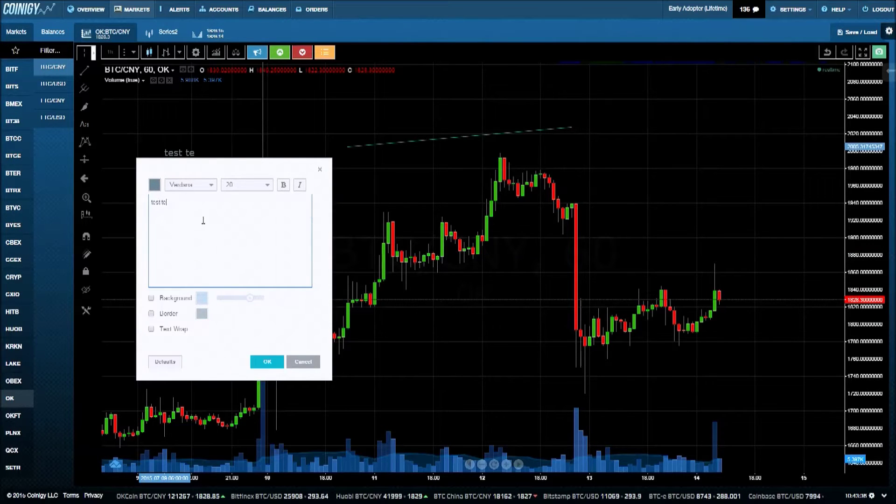
click(155, 185)
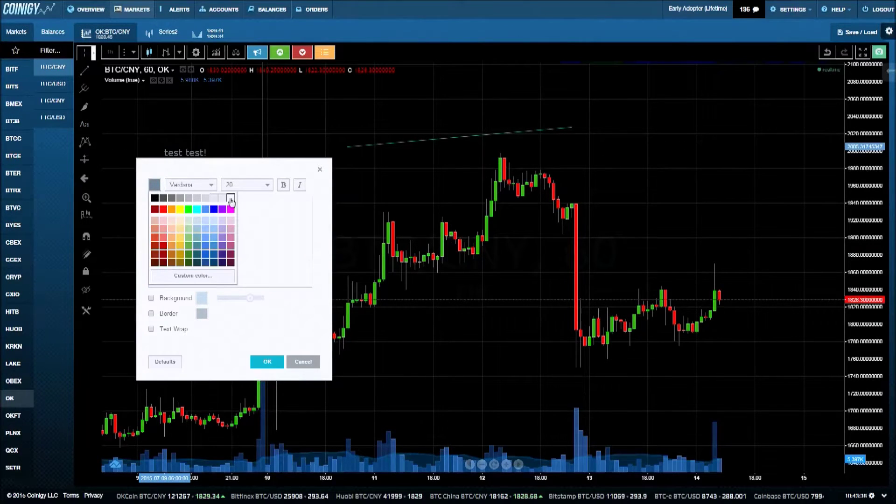
click(230, 210)
click(267, 361)
drag(180, 158, 654, 239)
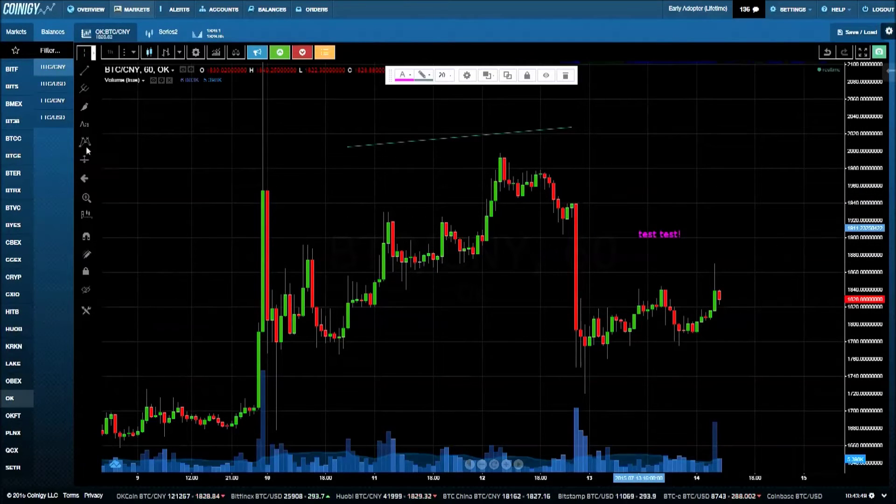
Step: Draw a Fib Retracement from the tall spike's top to the lower right, then switch to BITS USD/BTC
click(94, 93)
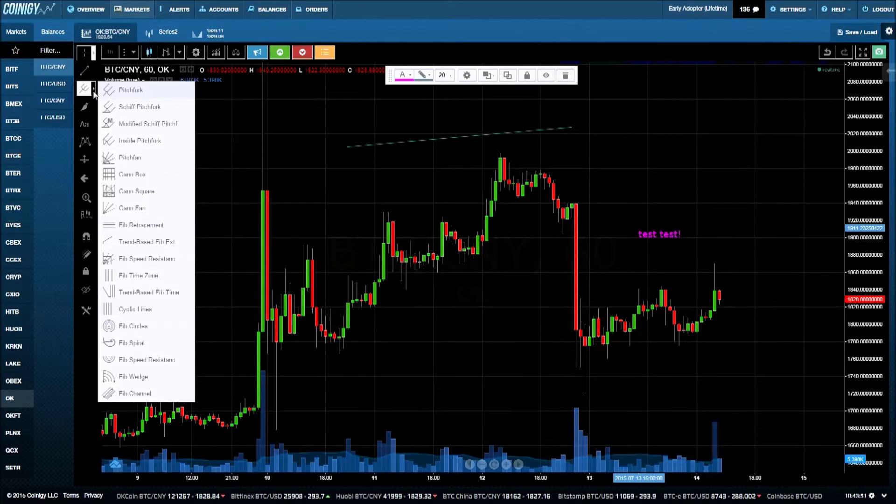
click(131, 227)
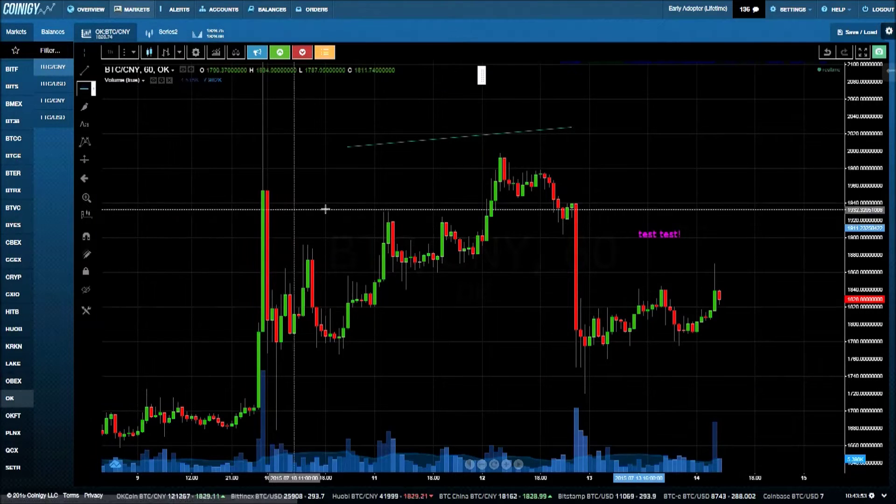
drag(864, 178, 864, 345)
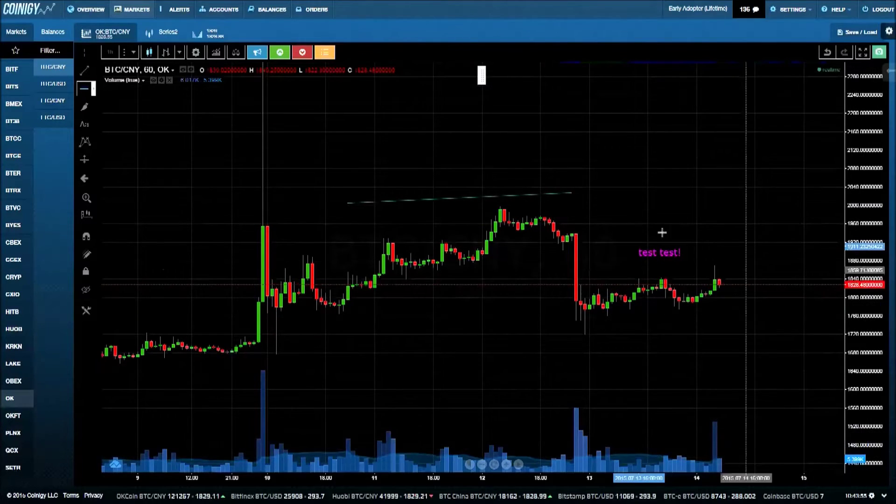
drag(861, 128, 861, 187)
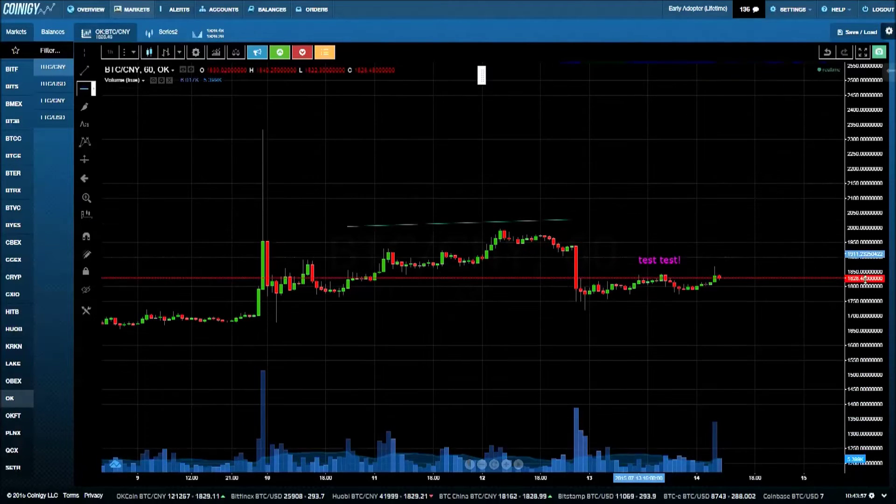
click(262, 128)
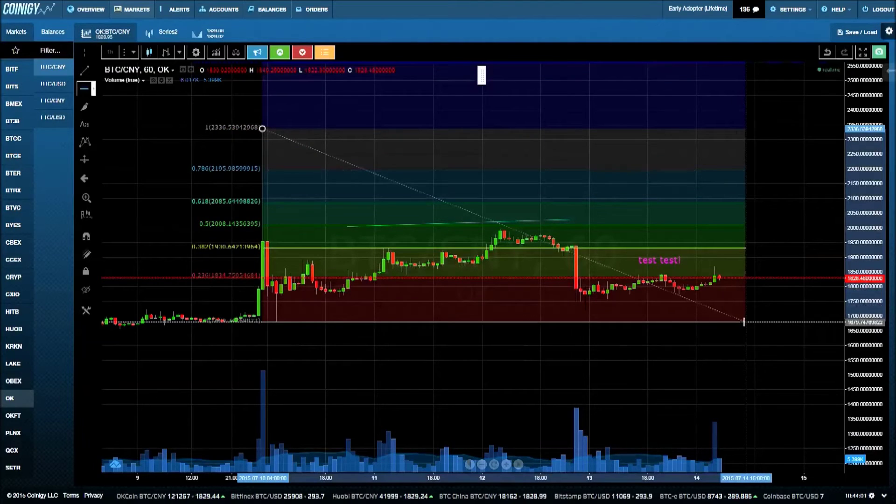
click(745, 322)
click(12, 86)
click(215, 52)
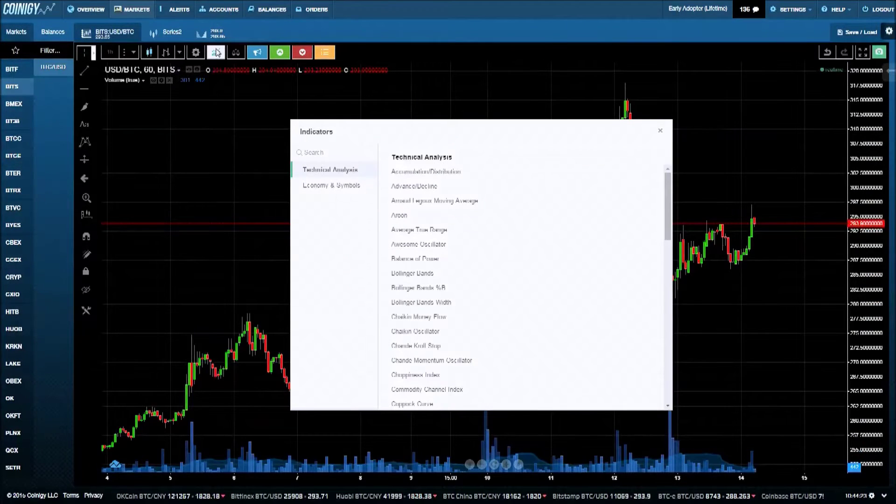
Step: Add Bollinger Bands, ZigZag, Stochastic RSI and Relative Strength Index from the indicators list
click(413, 276)
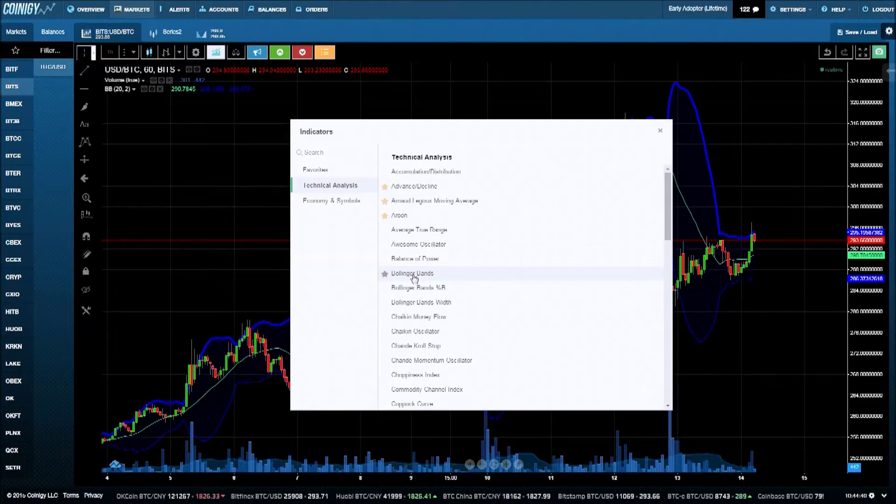
scroll(396, 238, down, 10)
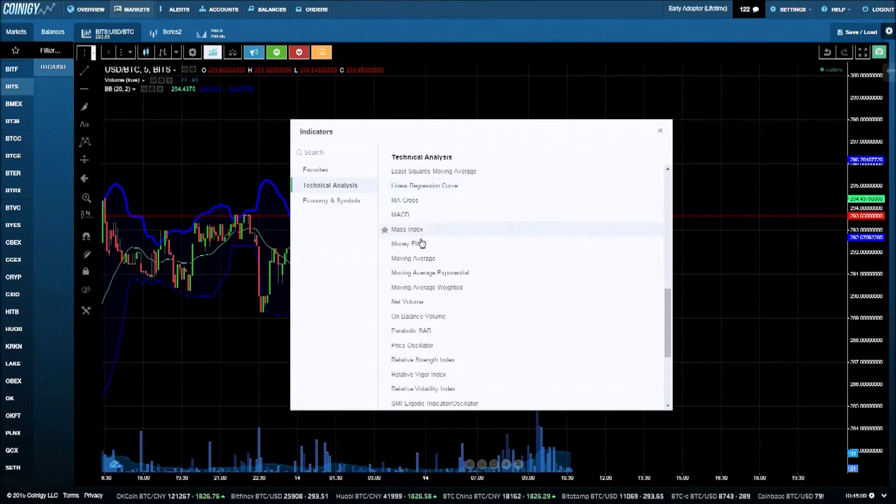
scroll(423, 248, down, 1)
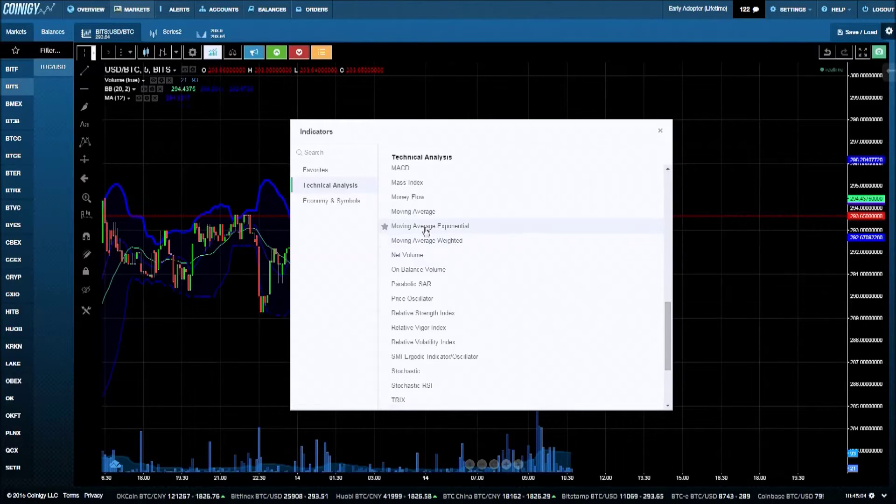
scroll(426, 231, down, 3)
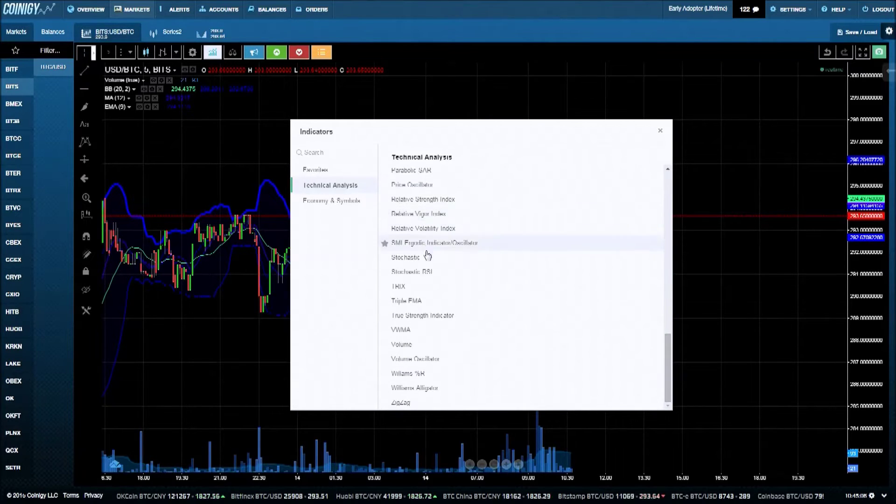
click(400, 403)
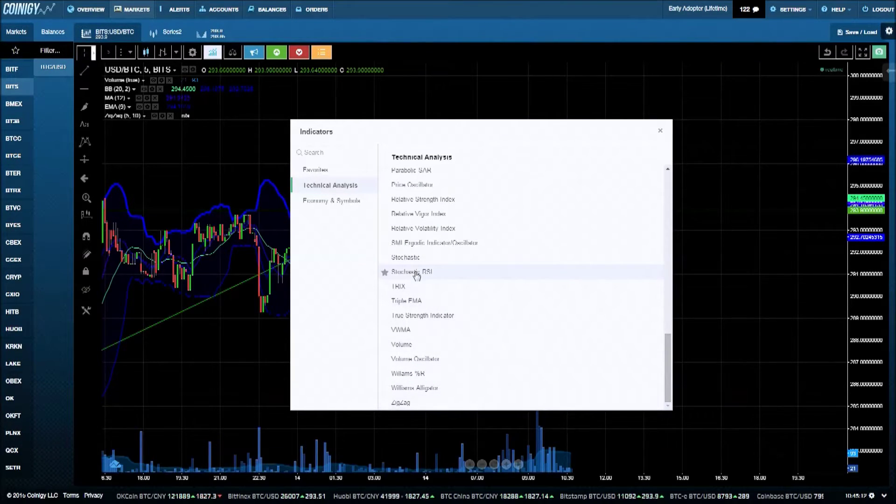
click(417, 275)
scroll(417, 274, up, 2)
click(422, 294)
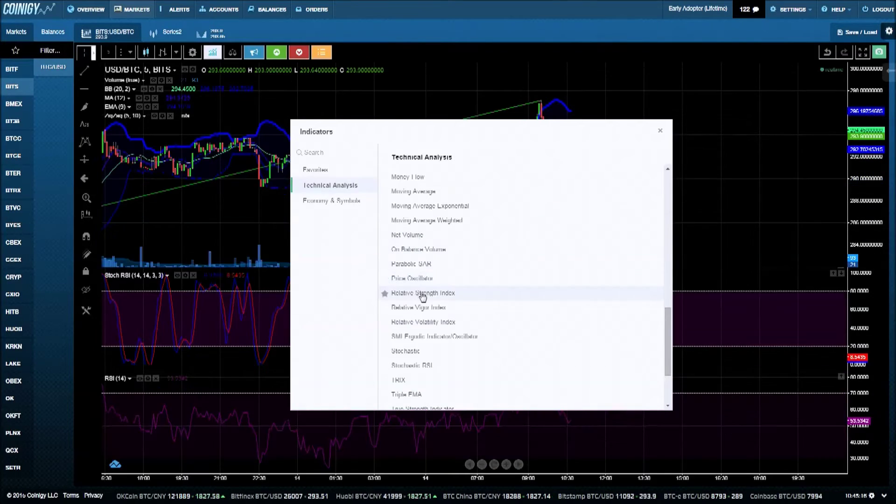
click(663, 134)
scroll(673, 390, up, 5)
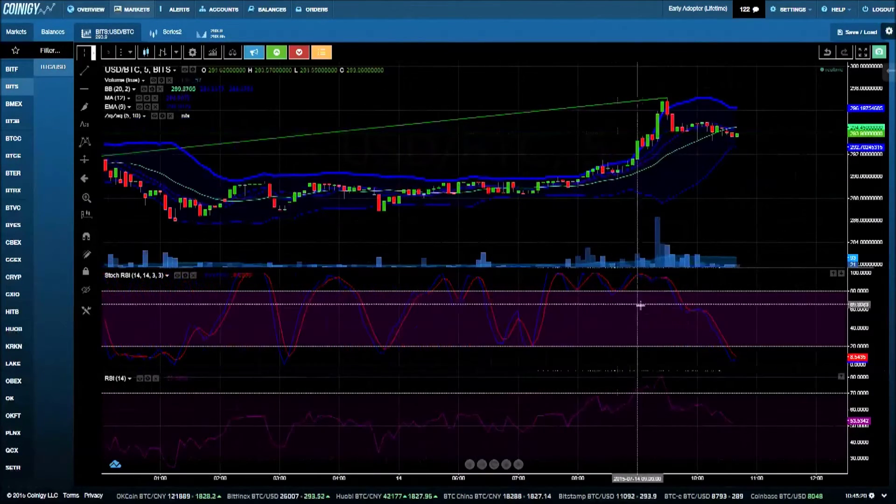
Step: Remove the Stoch RSI pane and the BB, MA, EMA and ZigZag overlays, keeping RSI (14)
click(213, 52)
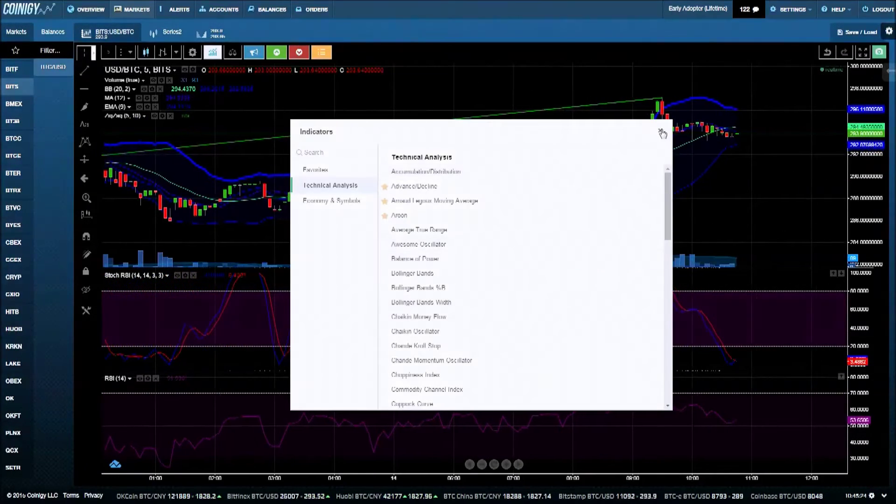
click(662, 129)
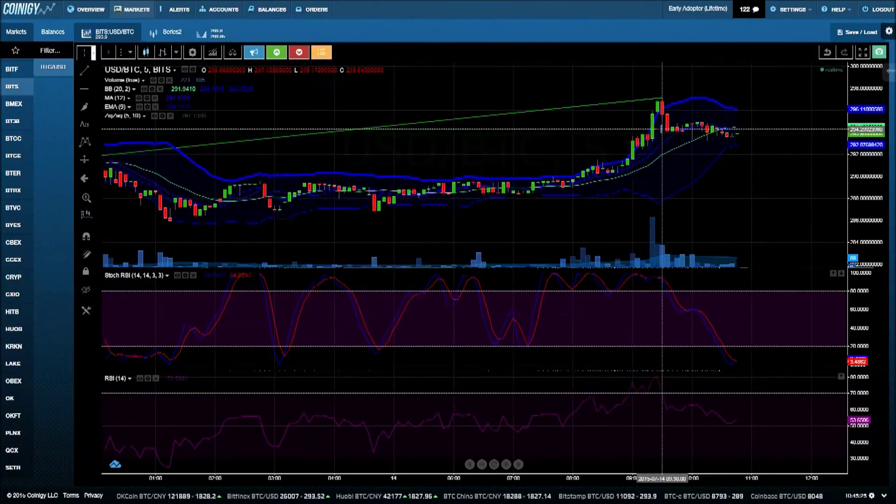
click(193, 275)
click(156, 345)
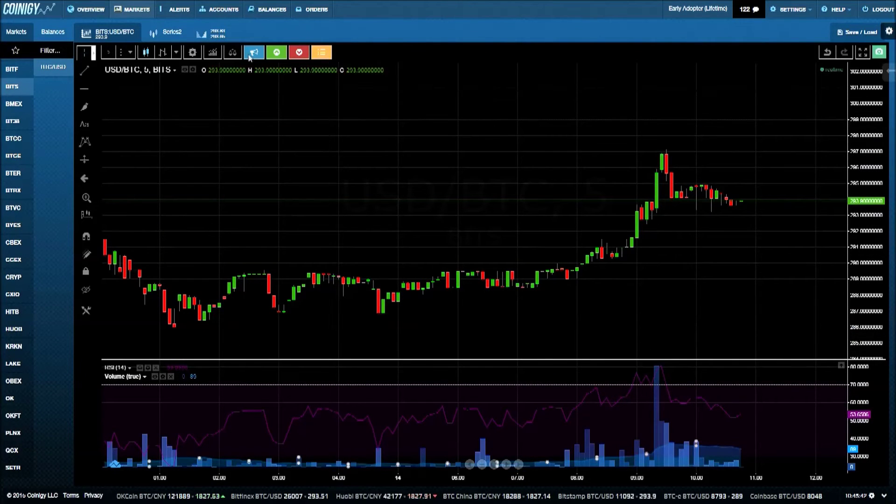
Step: Overlay BITF:BTC/USD as a comparison line on the USD/BTC chart
click(232, 52)
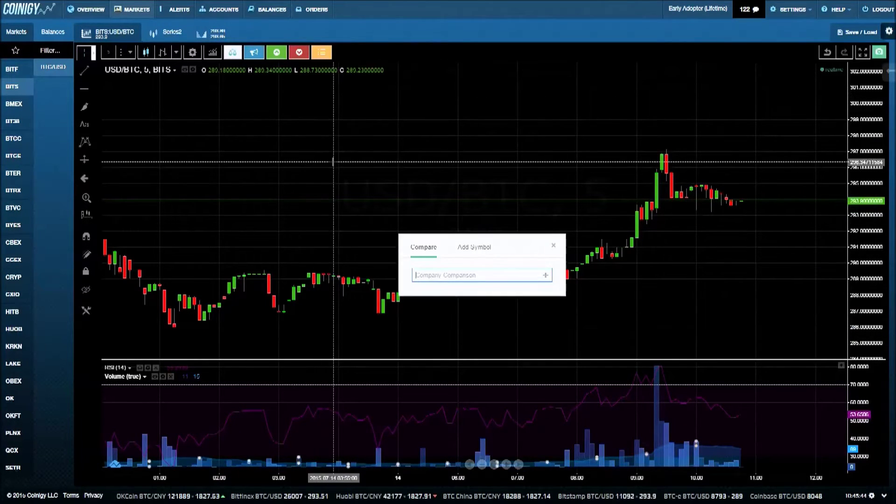
text(BTC/USD)
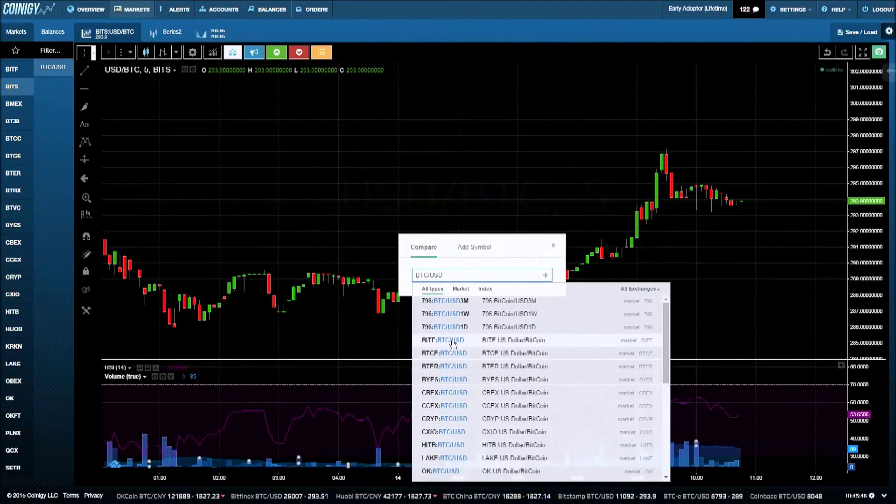
click(453, 342)
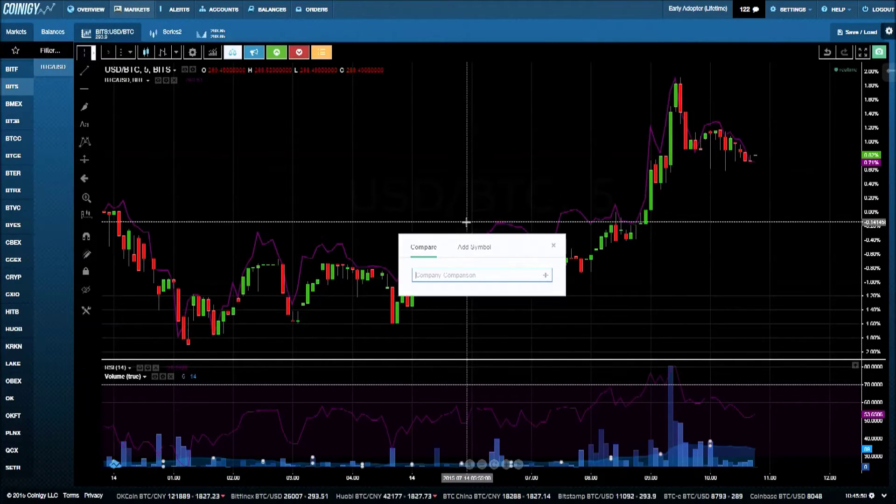
Step: Step the chart's visible time range until it settles on 7:00–11:00
click(827, 53)
click(826, 53)
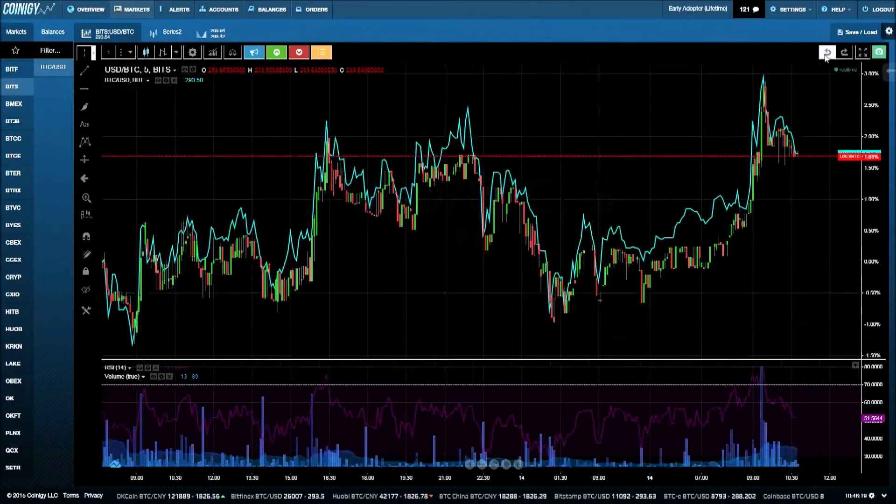
click(826, 53)
click(827, 53)
click(826, 53)
click(826, 53)
click(826, 52)
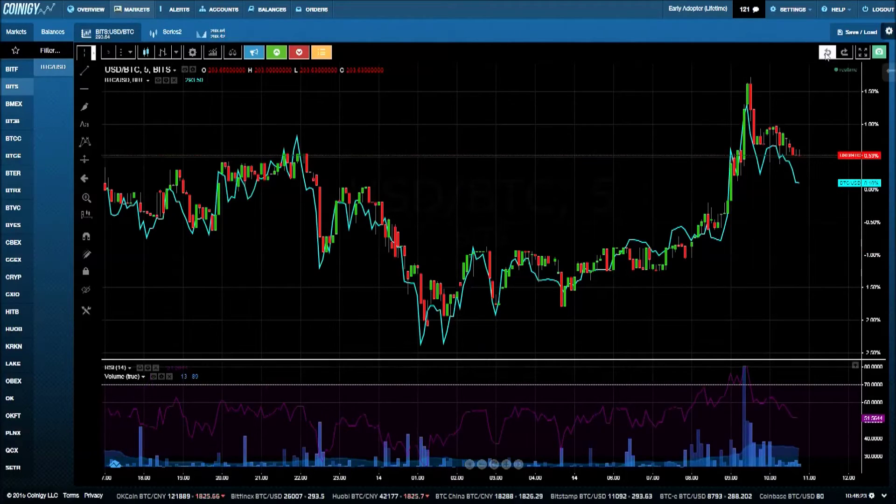
Step: Store the current chart layout as a new loadout with the nickname 'Test Loadout'
click(857, 34)
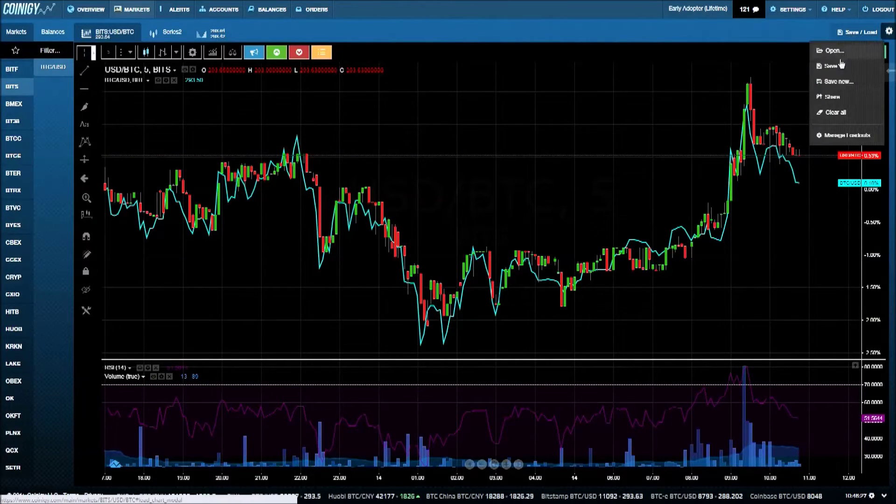
click(839, 82)
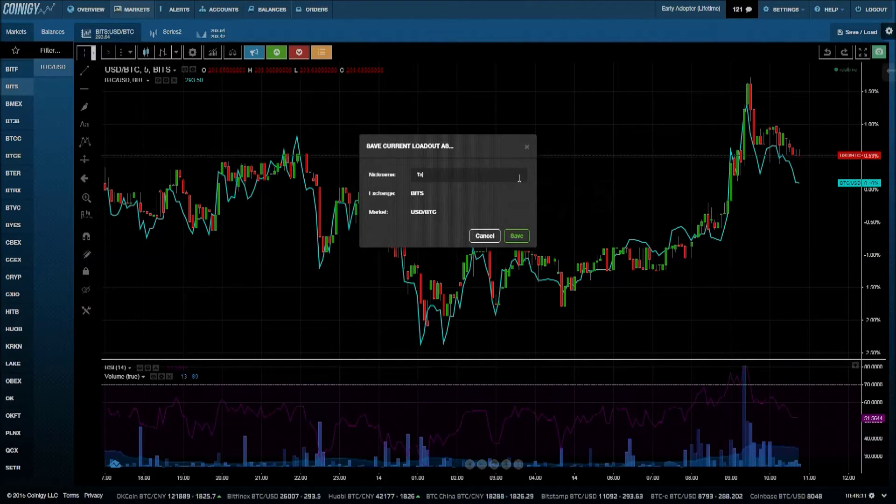
text(Test Loadout)
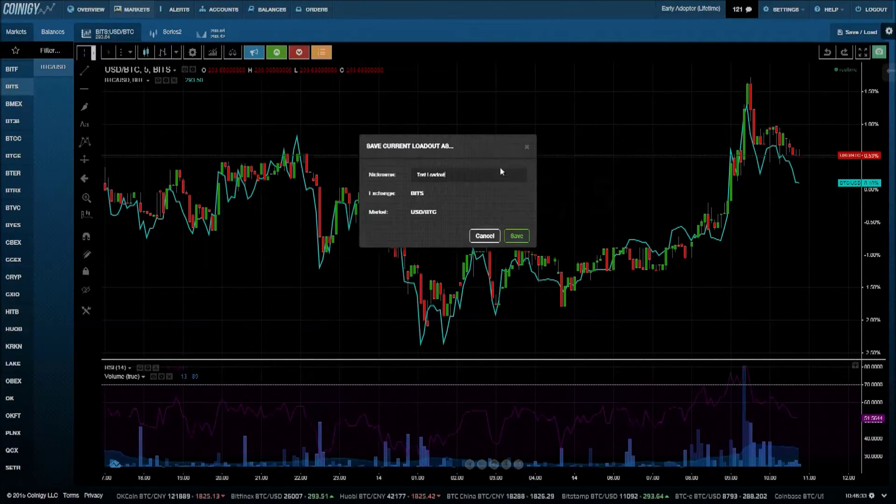
click(517, 237)
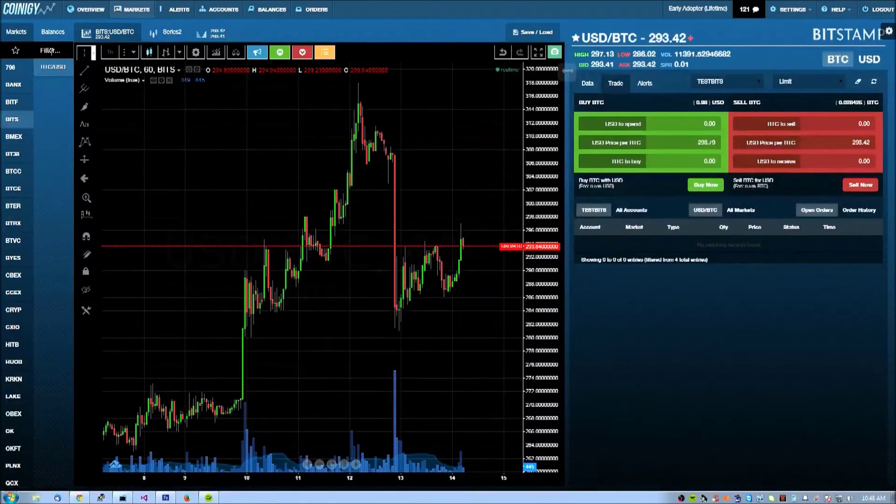
Step: Switch to the Cryptsy LTC/BTC market and pan and zoom its hourly chart to recent days
text(C/BTC)
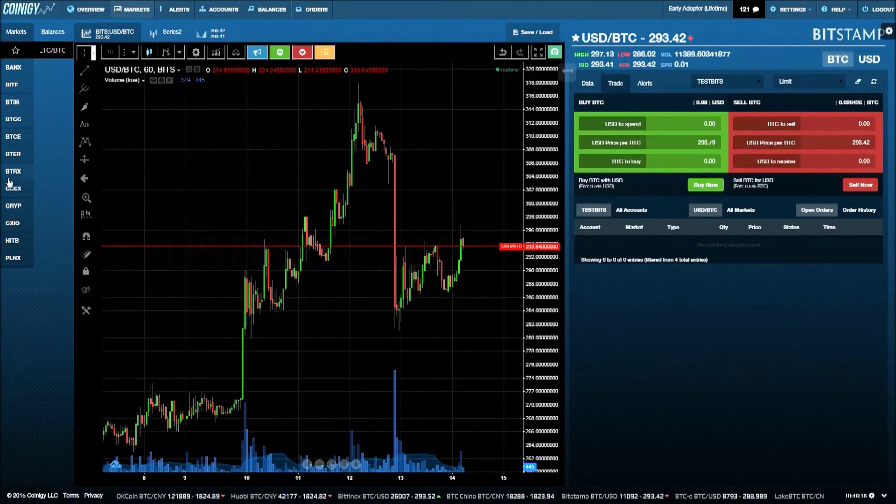
mouse_move(16, 211)
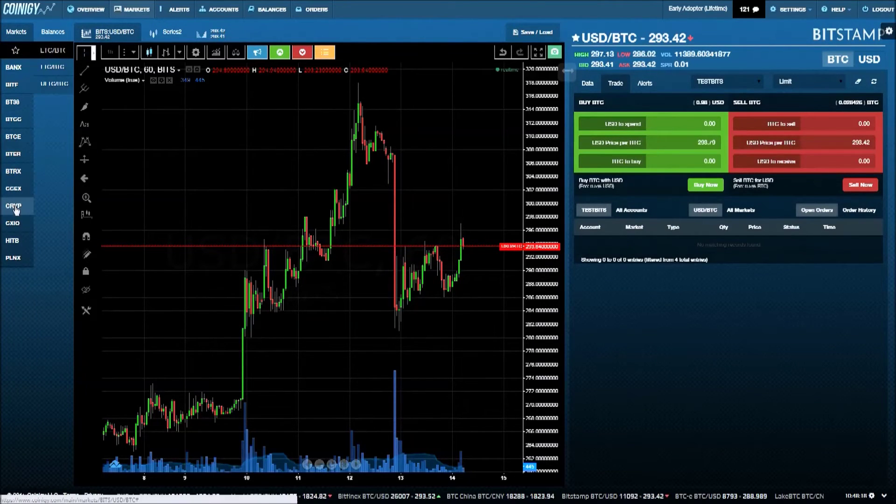
click(55, 68)
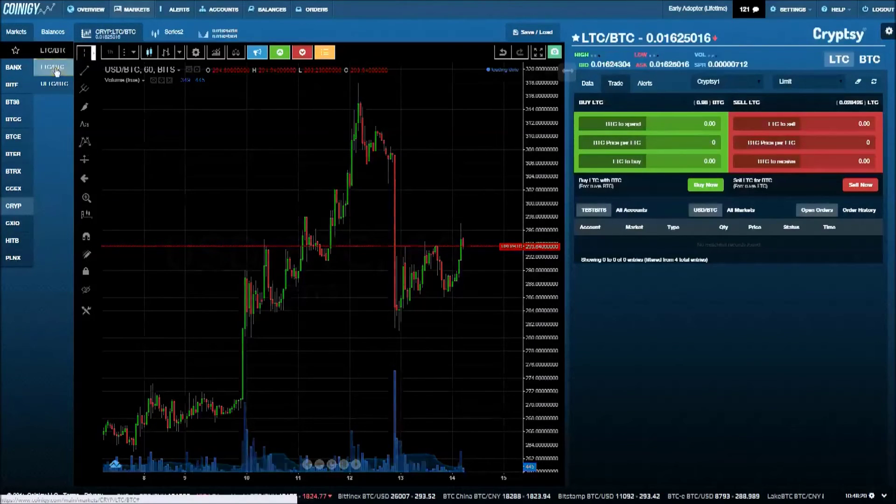
click(356, 463)
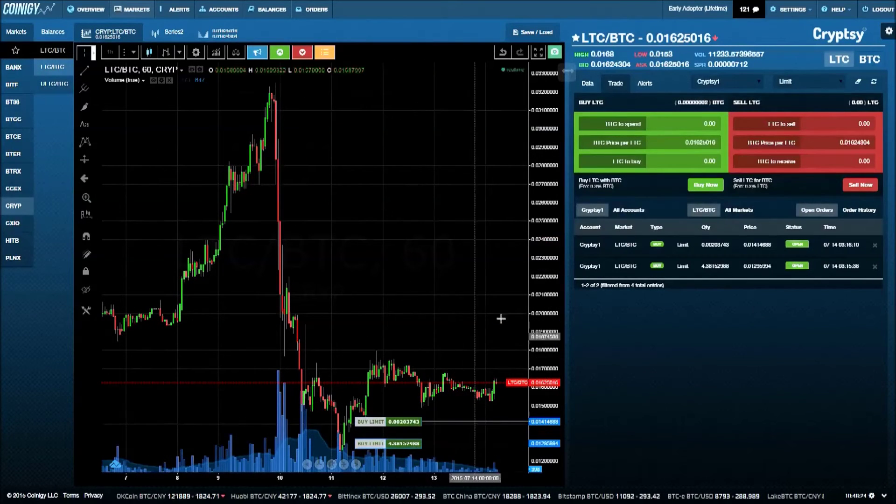
mouse_move(703, 248)
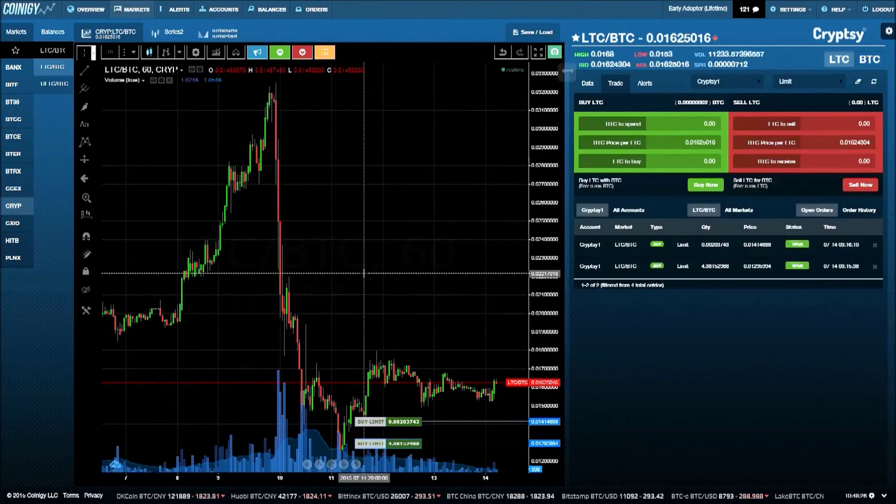
scroll(346, 287, up, 3)
scroll(345, 287, left, 2)
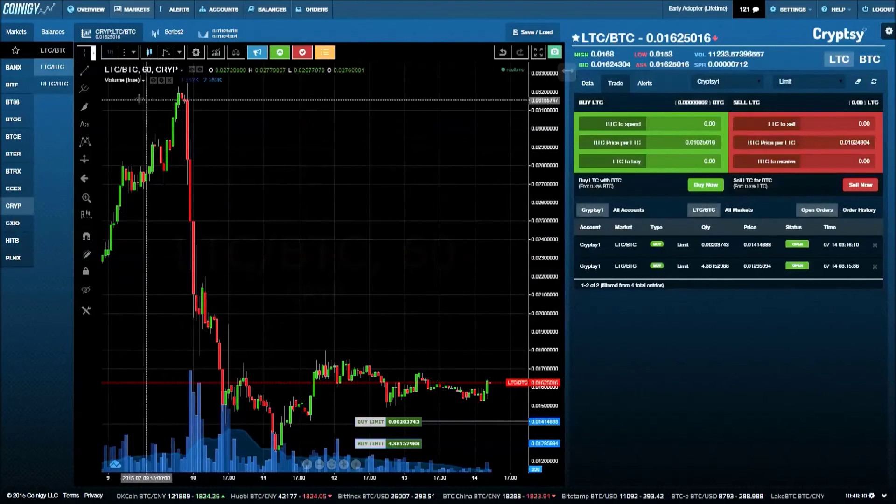
Step: Load the saved 'Test Loadout' from the Select Loadout list to restore the BITS USD/BTC chart
click(535, 41)
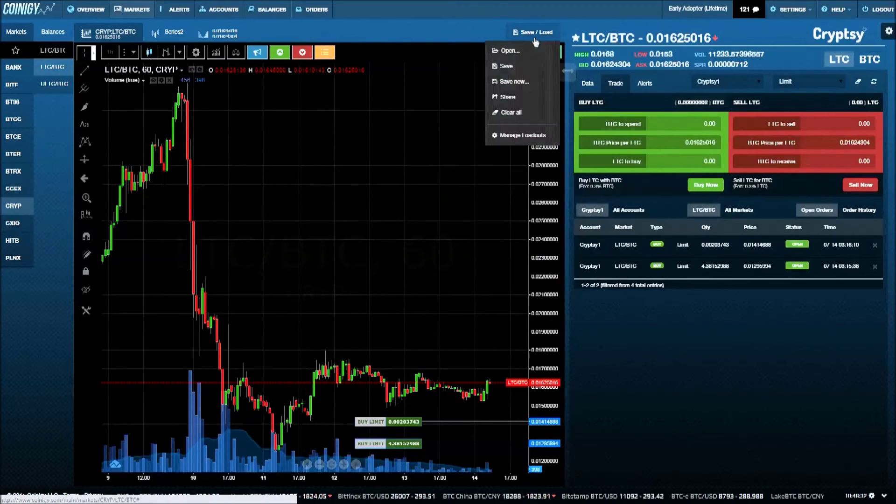
click(509, 51)
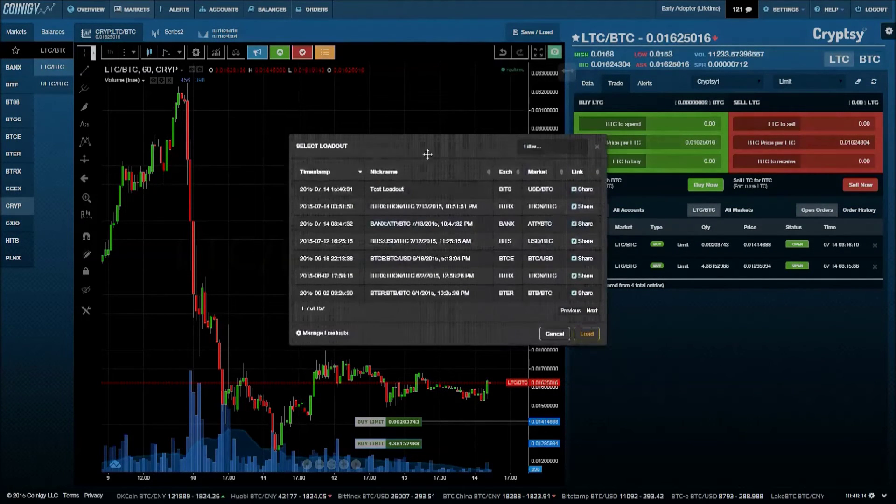
click(407, 190)
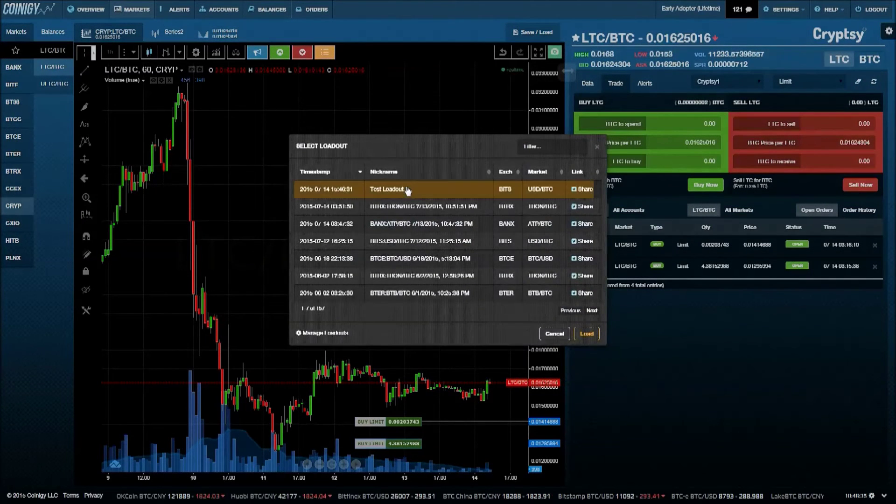
click(586, 334)
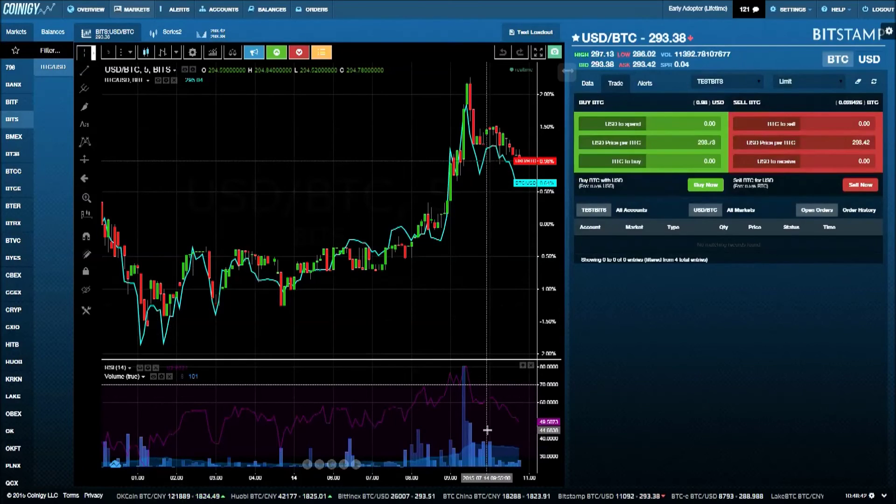
Step: Generate a share link for the Test Loadout chart and select its URL
click(534, 34)
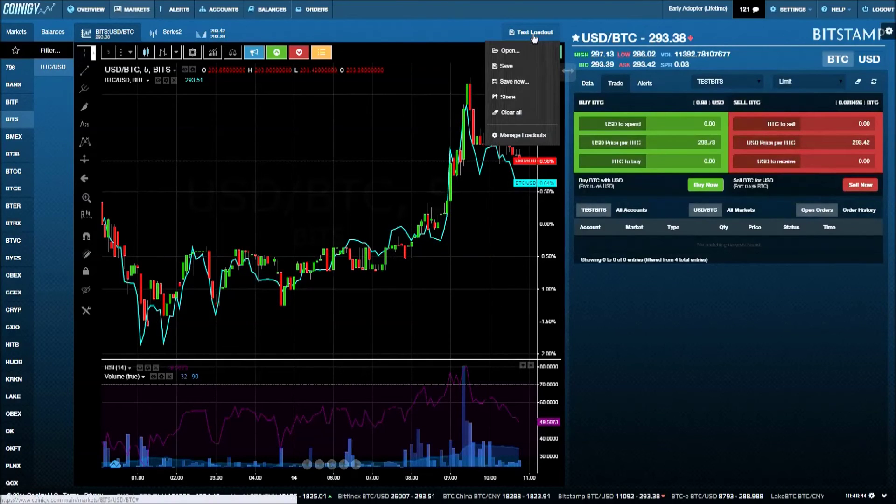
click(508, 98)
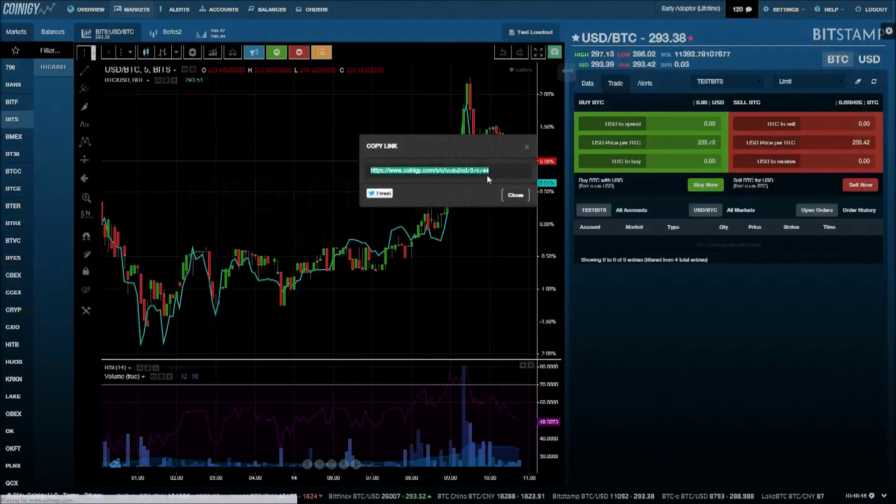
drag(494, 172, 379, 169)
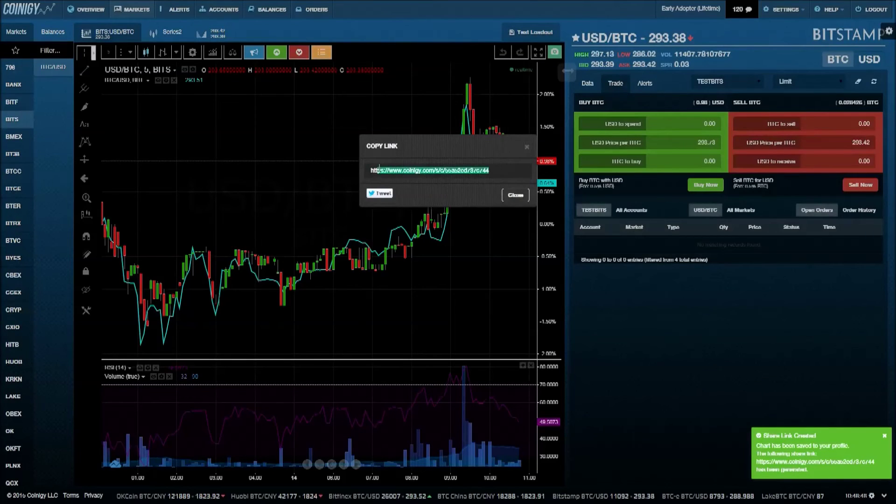
Step: Try tweeting the chart link, then close the Twitter popup and Copy Link dialog
click(379, 193)
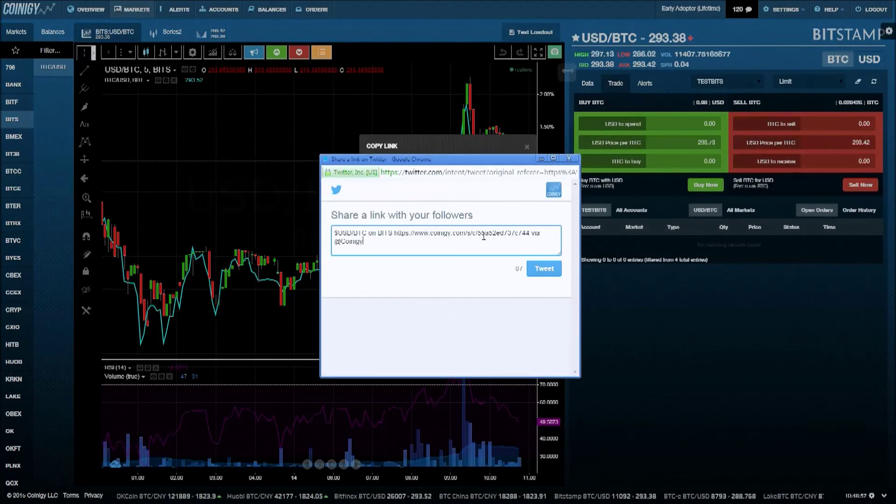
click(569, 158)
click(528, 147)
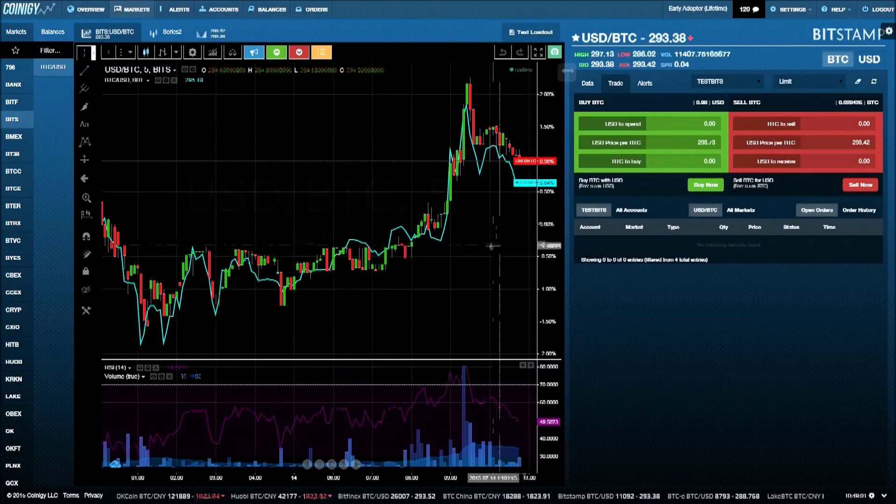